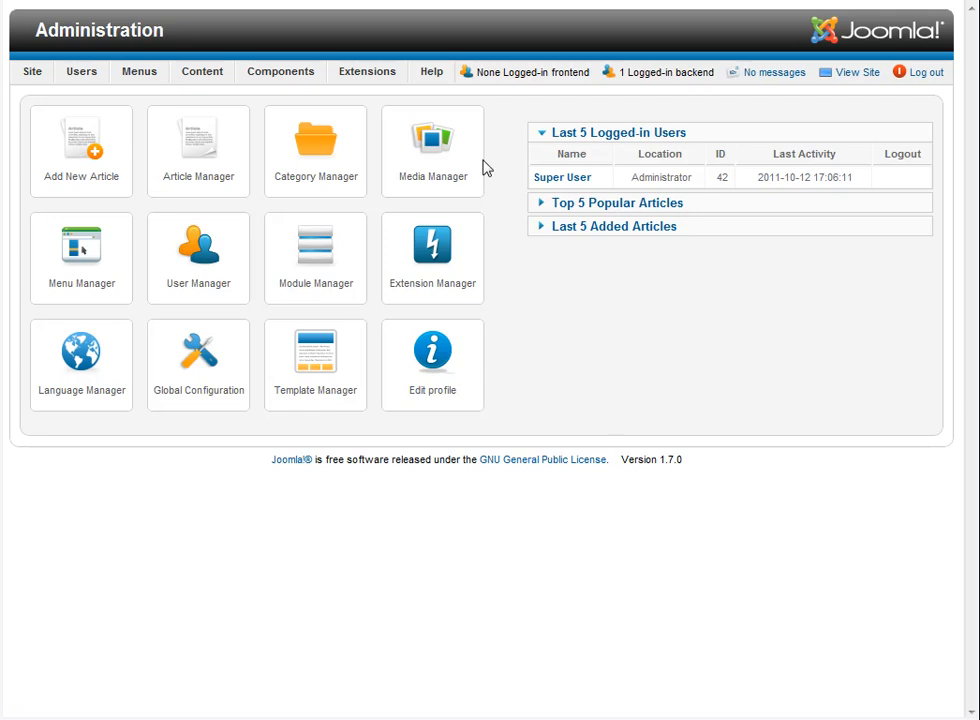
# Step: Upload and install the extension package Joomla_1.6-1.7_pkg_nicememberships_v1.0-full.zip
pyautogui.moveTo(367, 72)
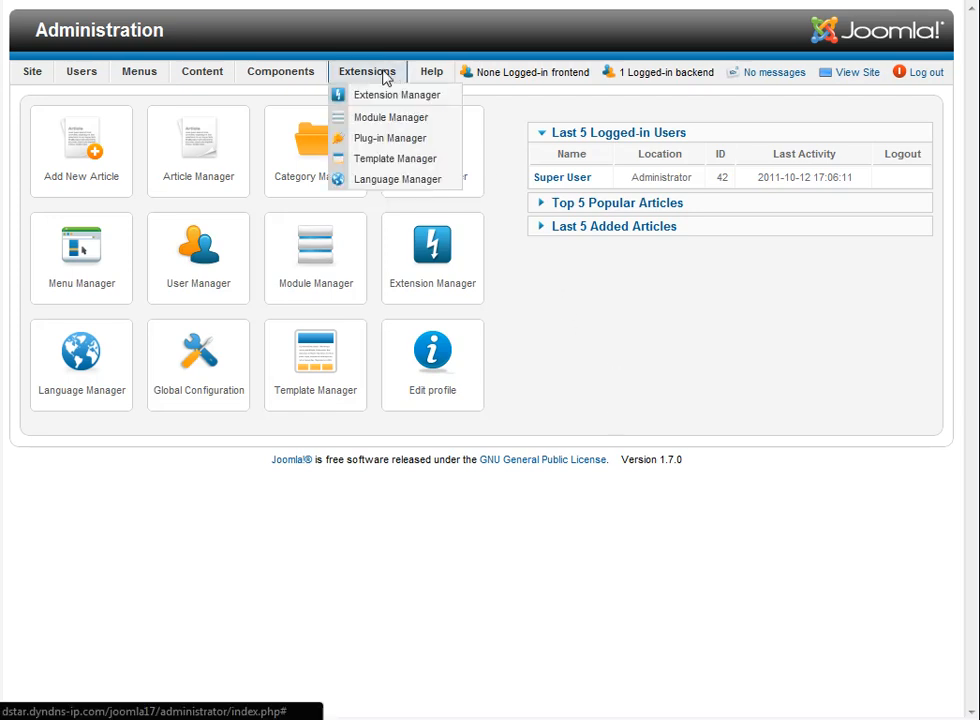
pyautogui.click(400, 106)
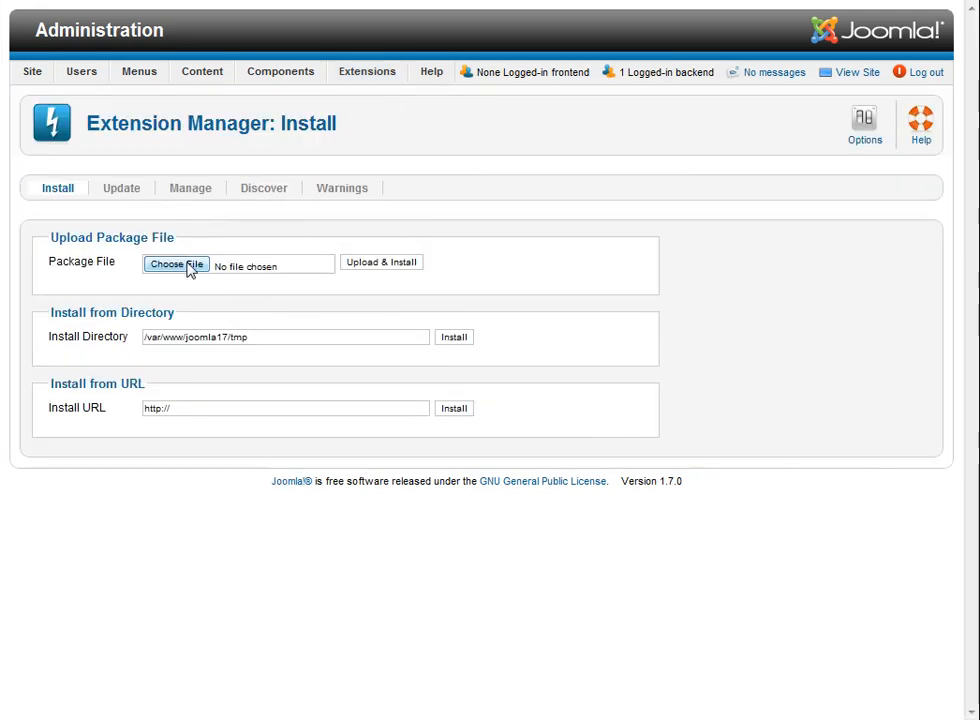
pyautogui.click(190, 266)
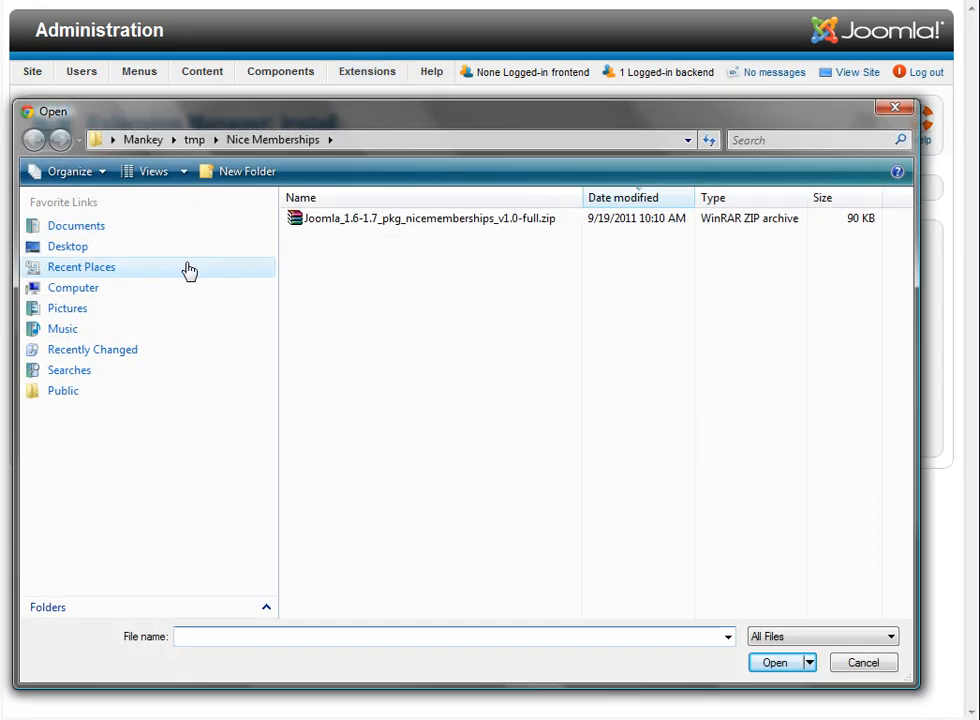
pyautogui.click(366, 226)
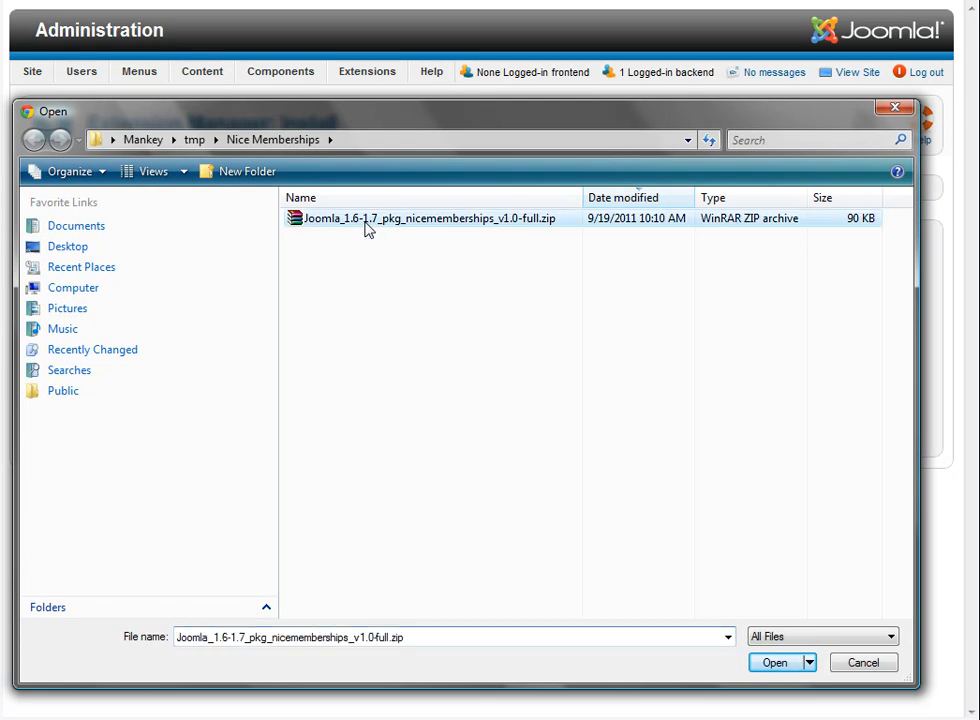
pyautogui.click(770, 666)
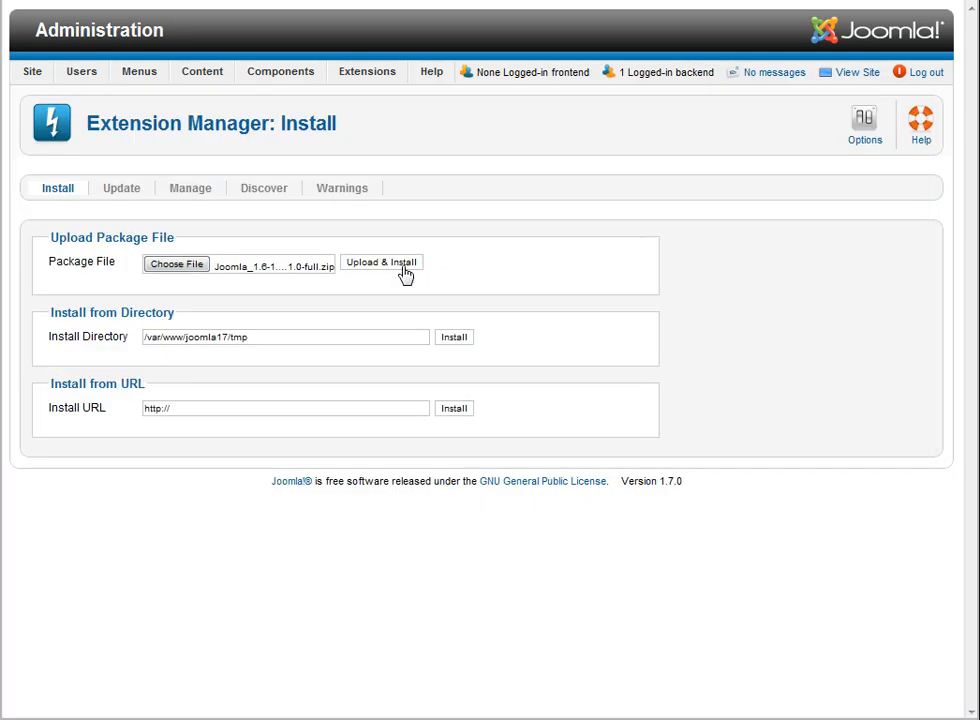
pyautogui.click(405, 272)
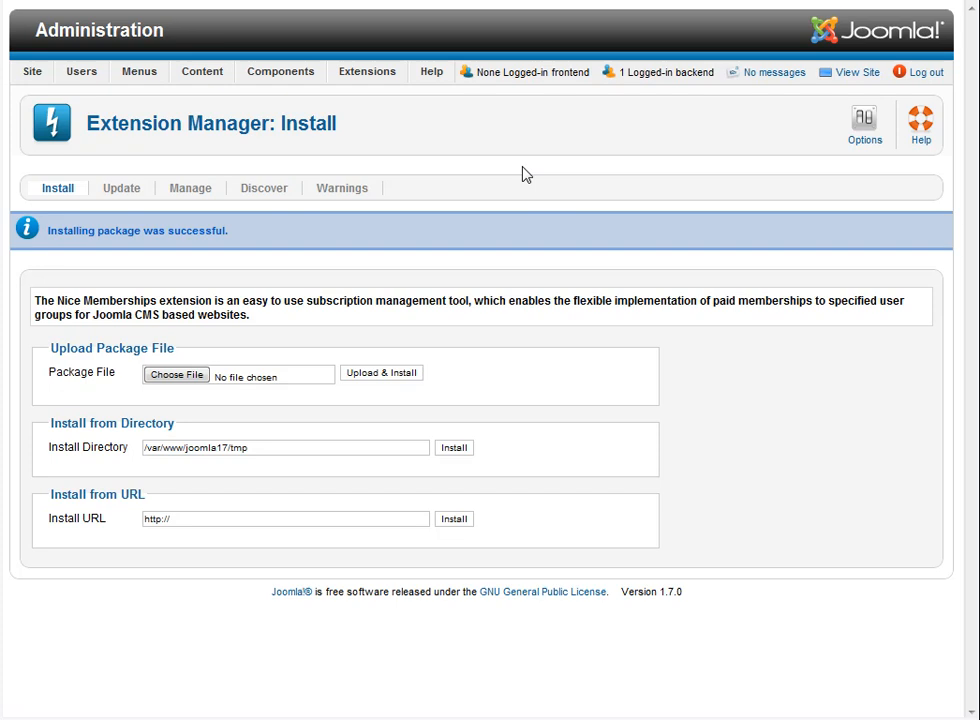
# Step: Open the System - Nice Memberships Expiry plug-in for editing
pyautogui.moveTo(371, 80)
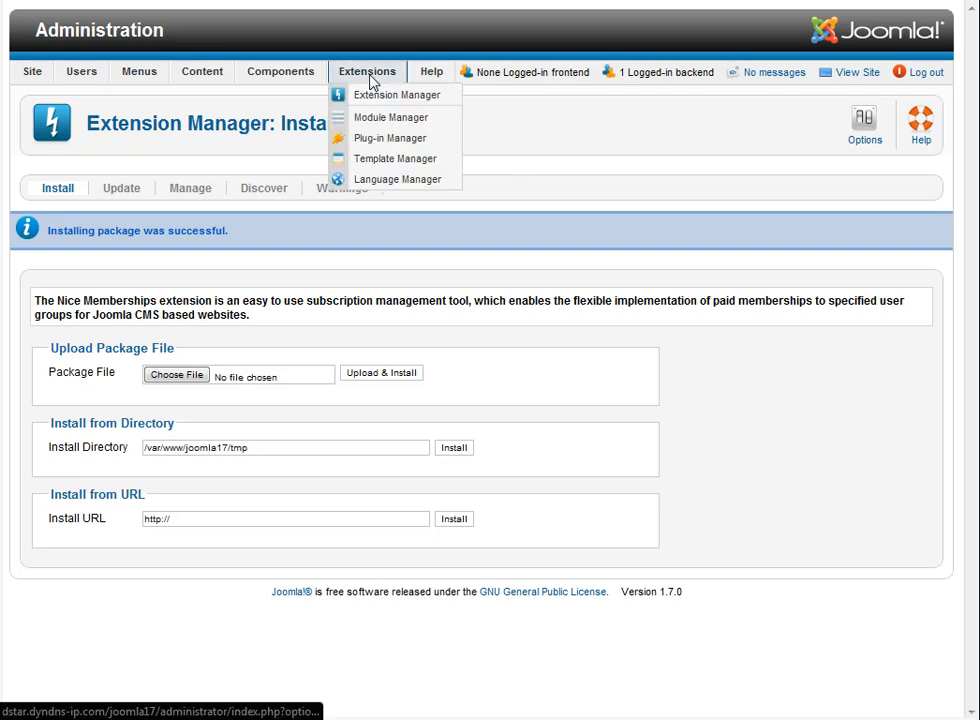
pyautogui.click(390, 142)
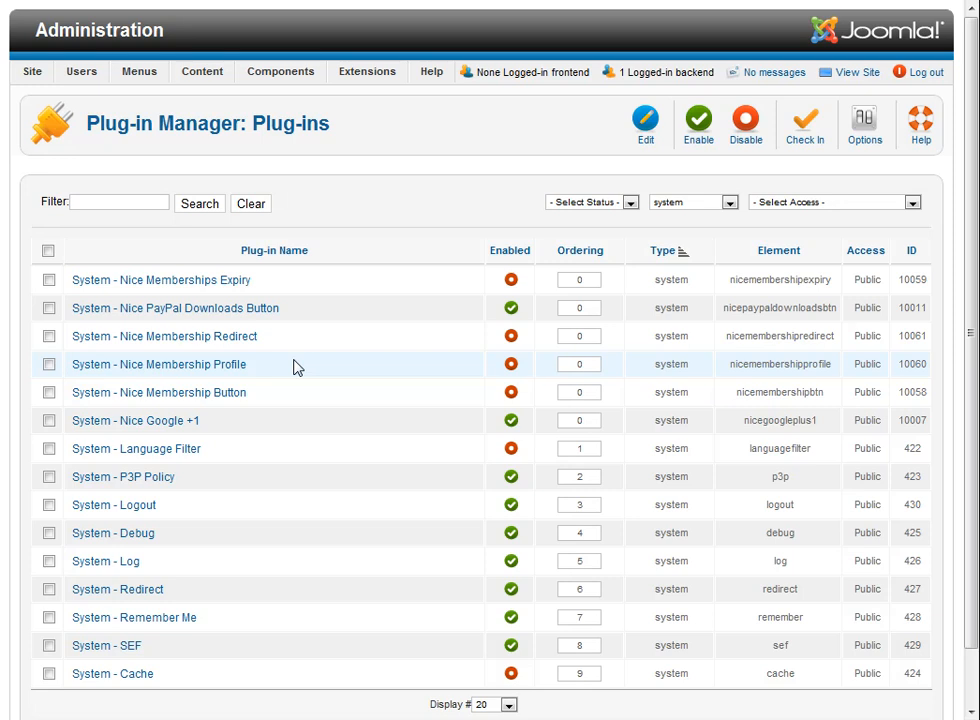
pyautogui.click(230, 281)
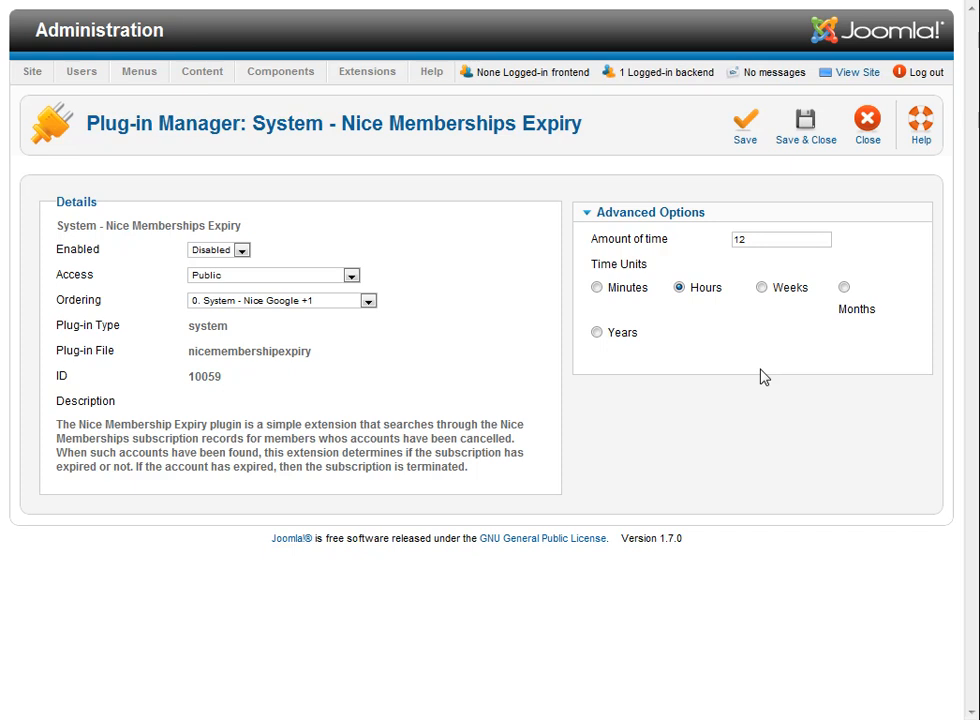
# Step: Try minutes as the time unit and 24 as the amount of time, restoring the interval to 12 hours
pyautogui.click(622, 290)
pyautogui.click(680, 290)
pyautogui.moveTo(772, 239); pyautogui.dragTo(673, 234)
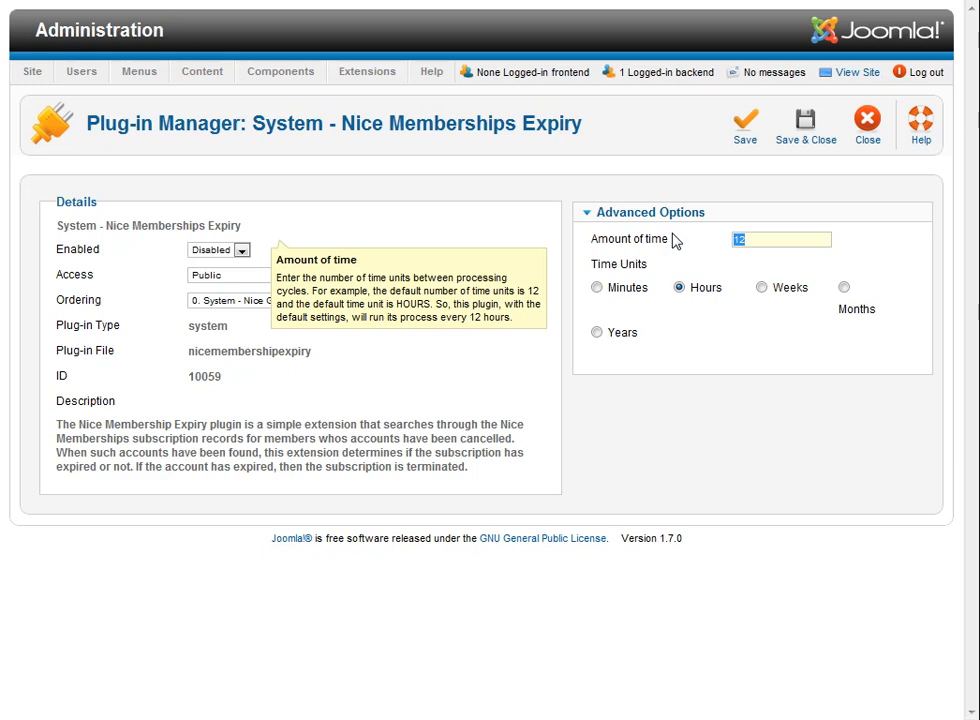
pyautogui.write('24')
pyautogui.moveTo(750, 238); pyautogui.dragTo(696, 234)
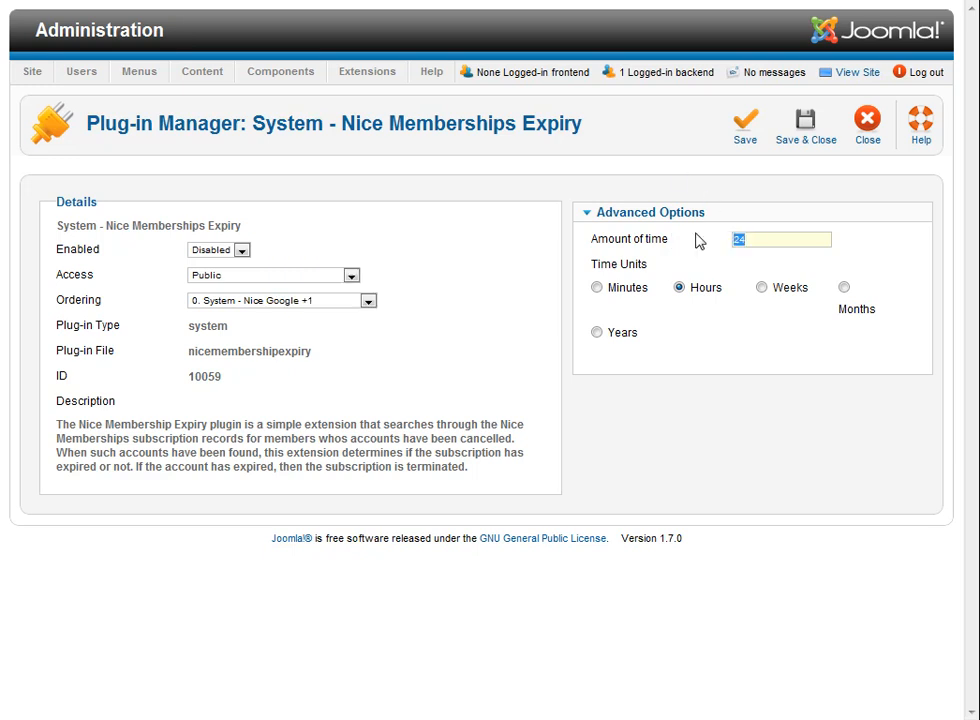
pyautogui.write('12')
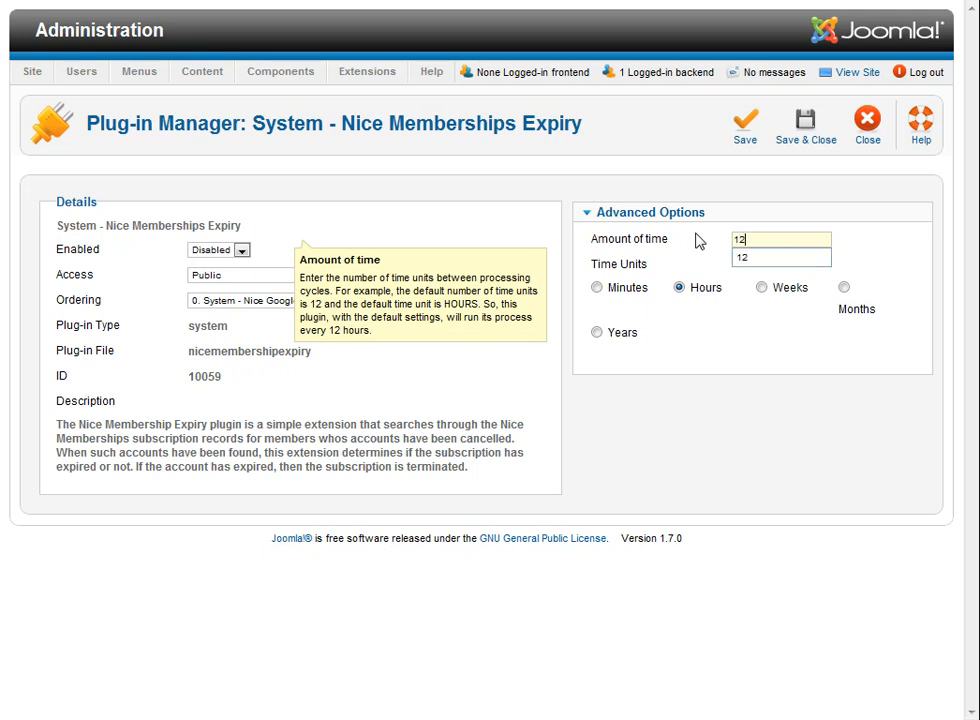
pyautogui.click(783, 405)
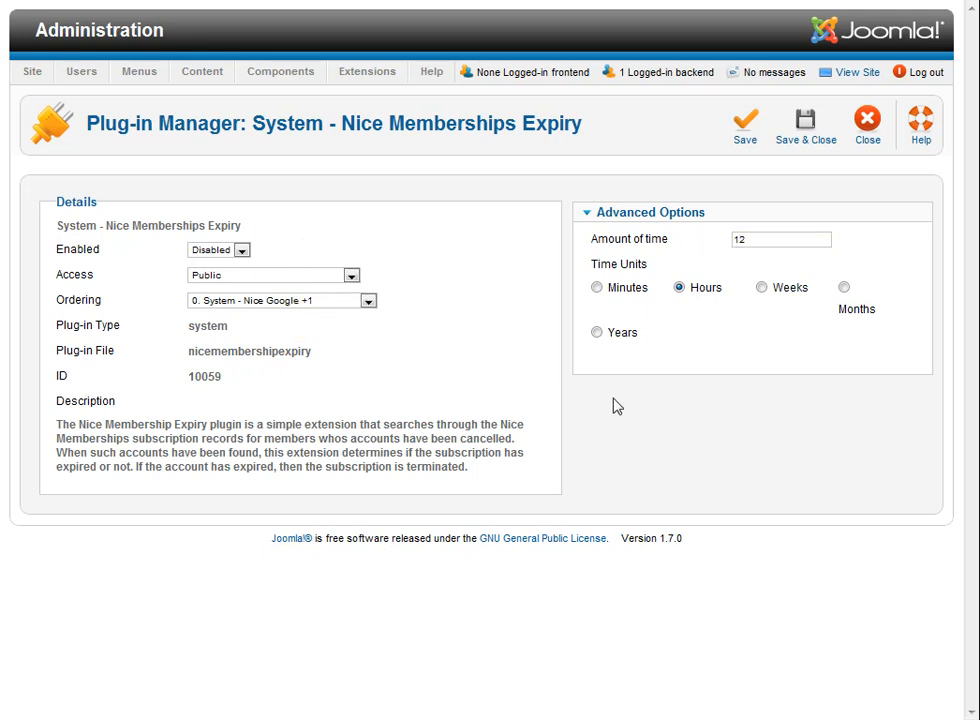
# Step: Enable the Nice Memberships Expiry plug-in, save it and return to the plug-in list
pyautogui.click(226, 254)
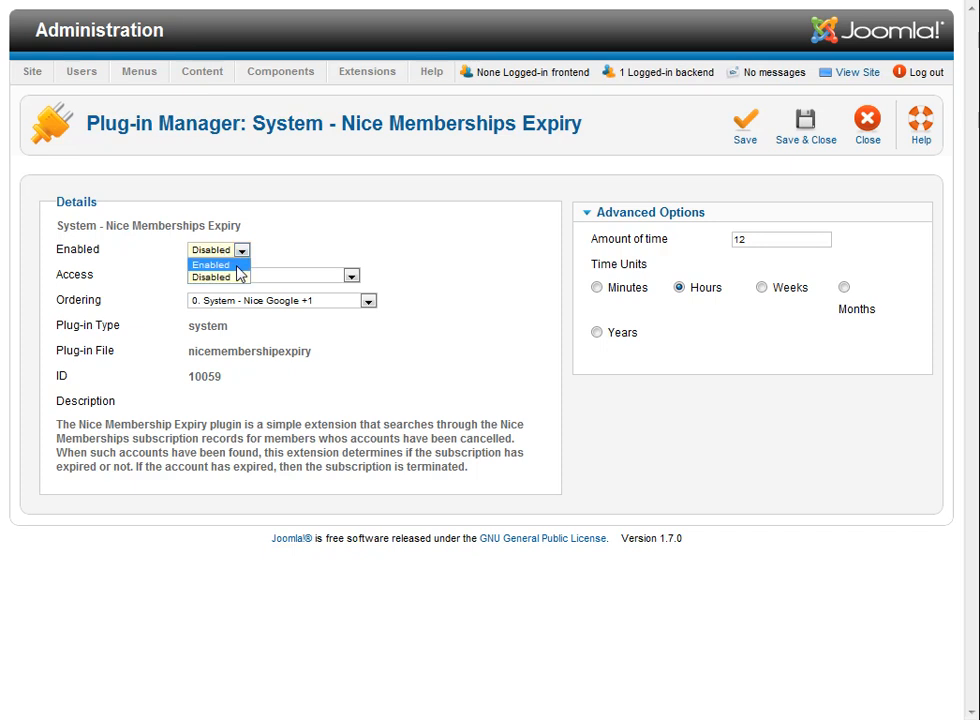
pyautogui.click(238, 265)
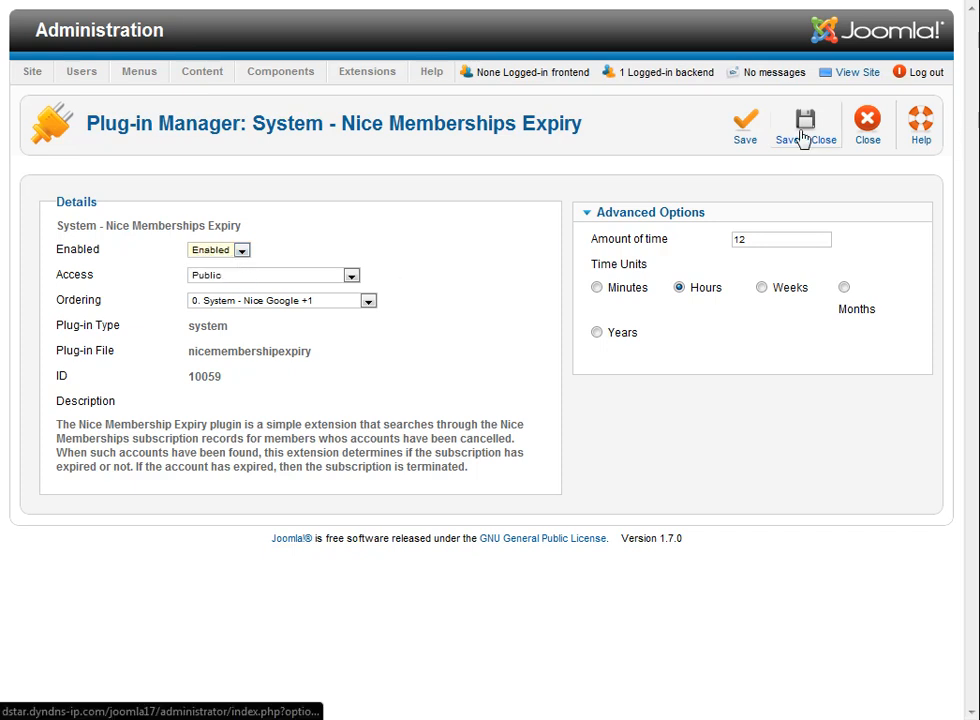
pyautogui.click(805, 135)
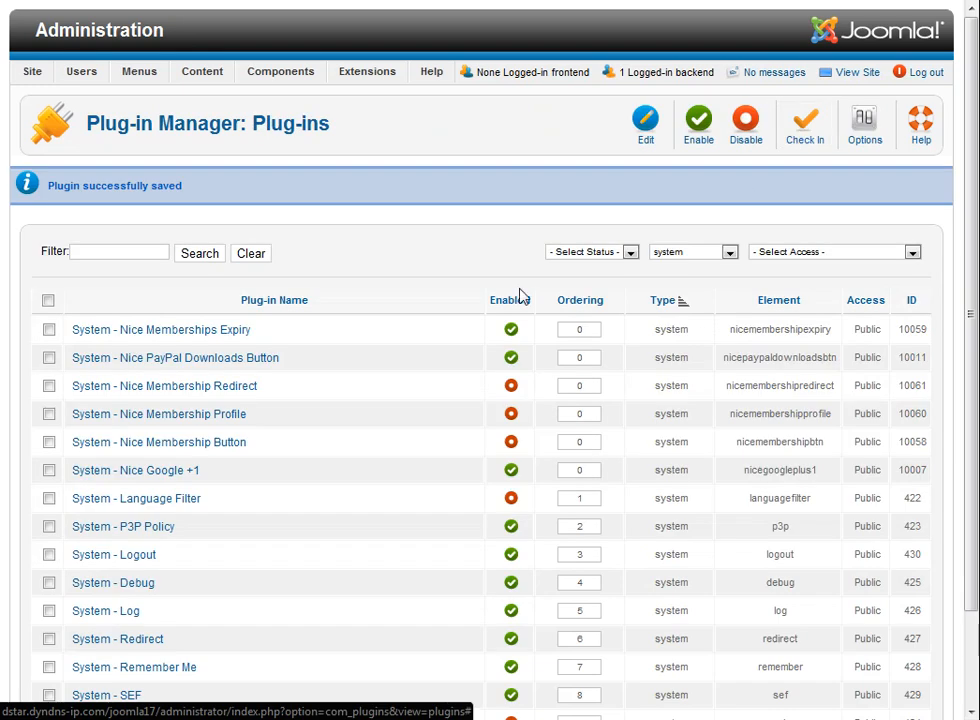
# Step: Enable the System - Nice Membership Button plug-in with PayPal Test Mode off, then save and close it
pyautogui.click(221, 447)
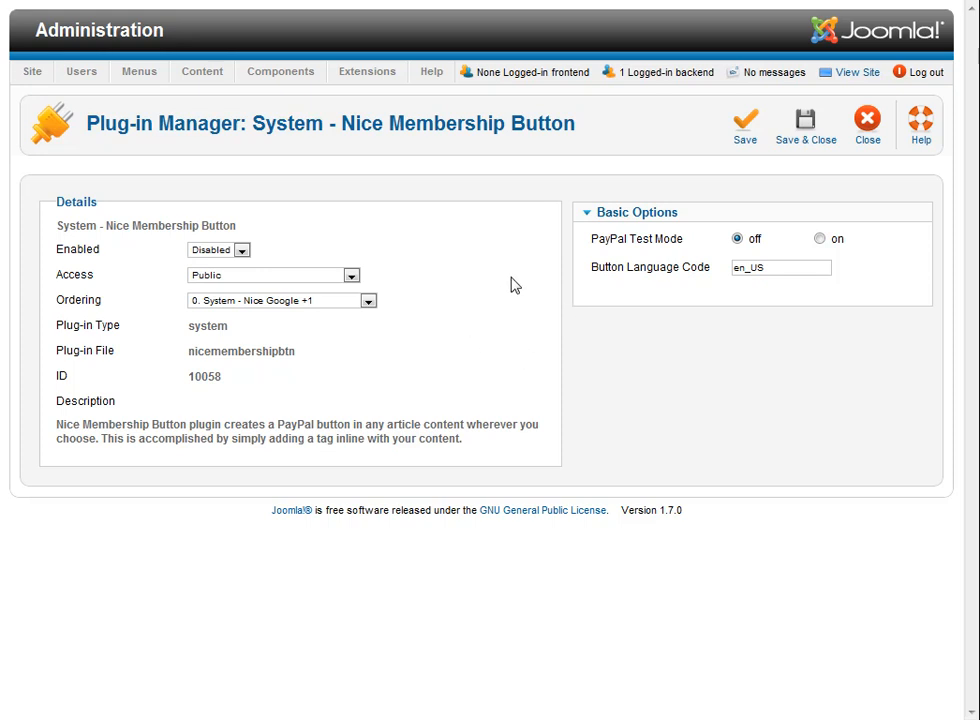
pyautogui.moveTo(610, 250)
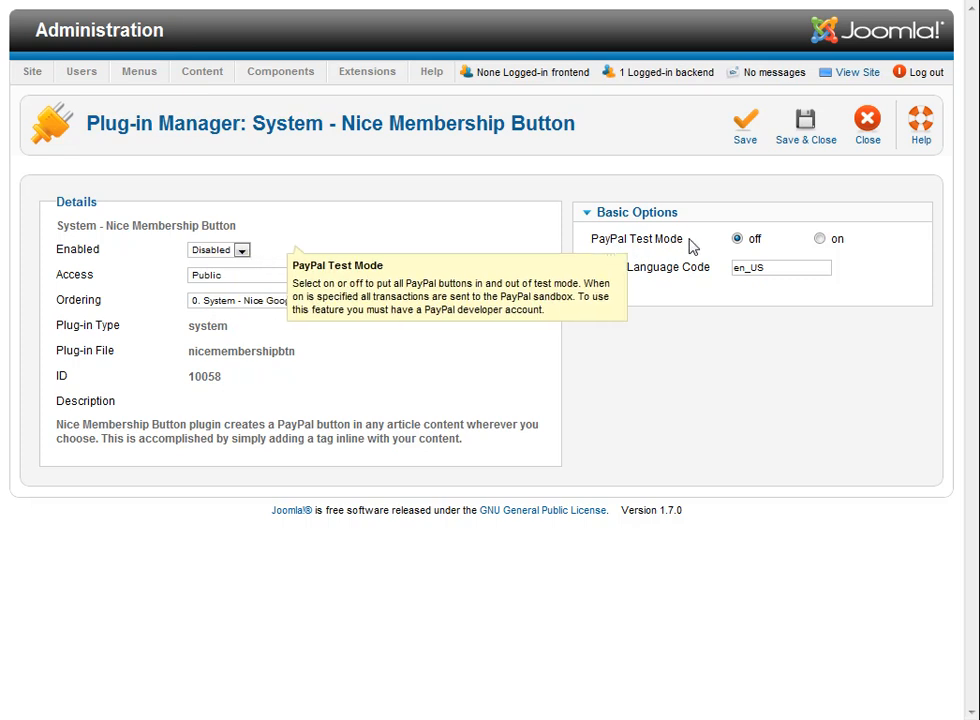
pyautogui.click(820, 239)
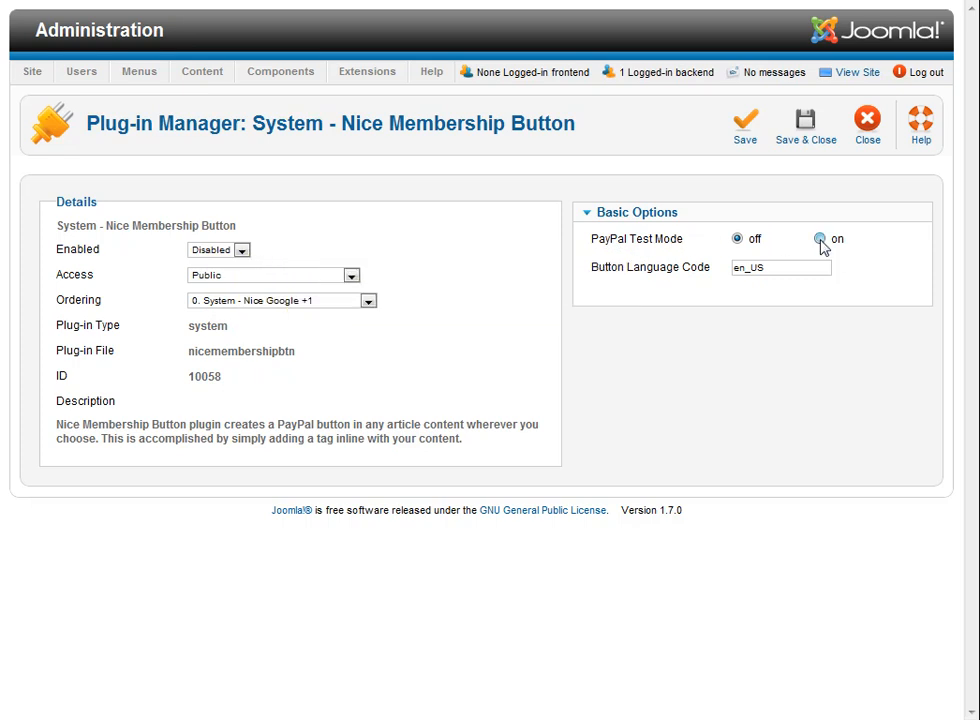
pyautogui.click(737, 240)
pyautogui.click(779, 268)
pyautogui.click(779, 268)
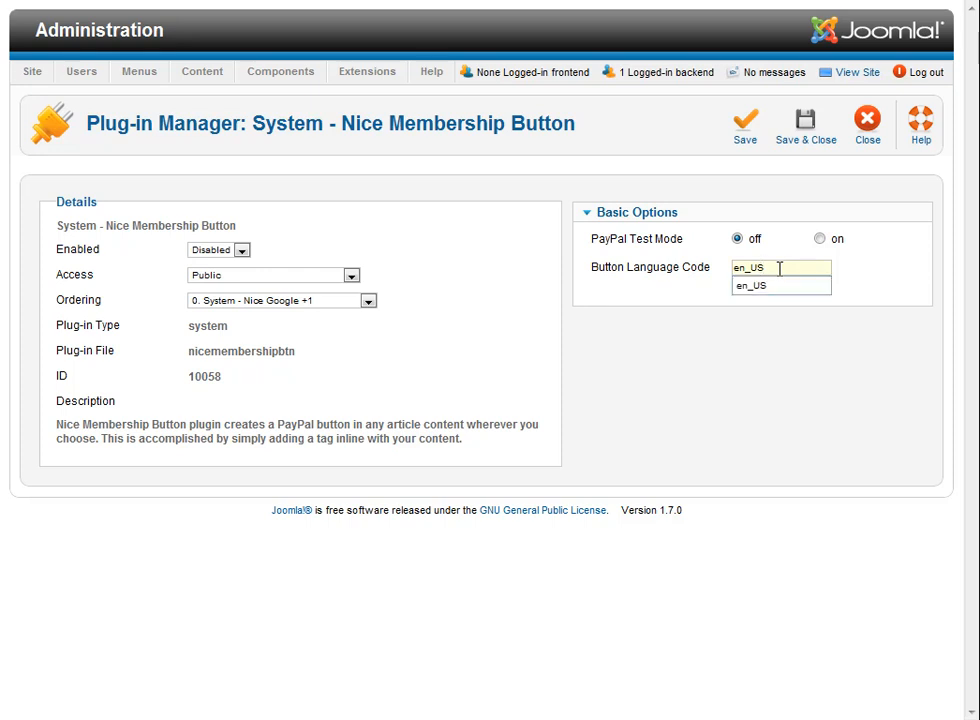
pyautogui.click(753, 341)
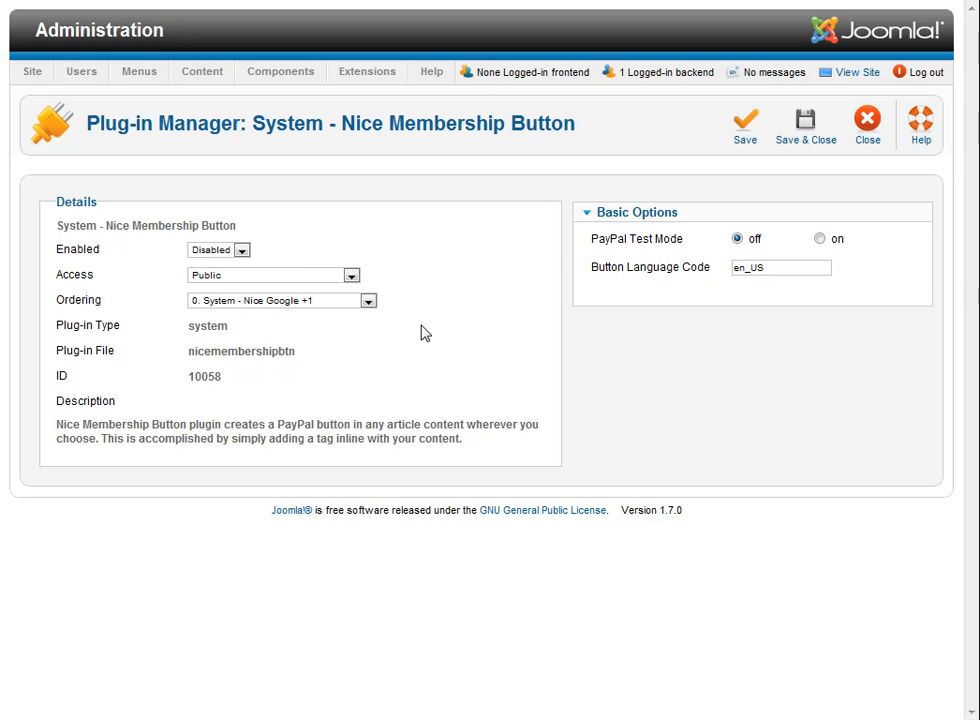
pyautogui.click(241, 251)
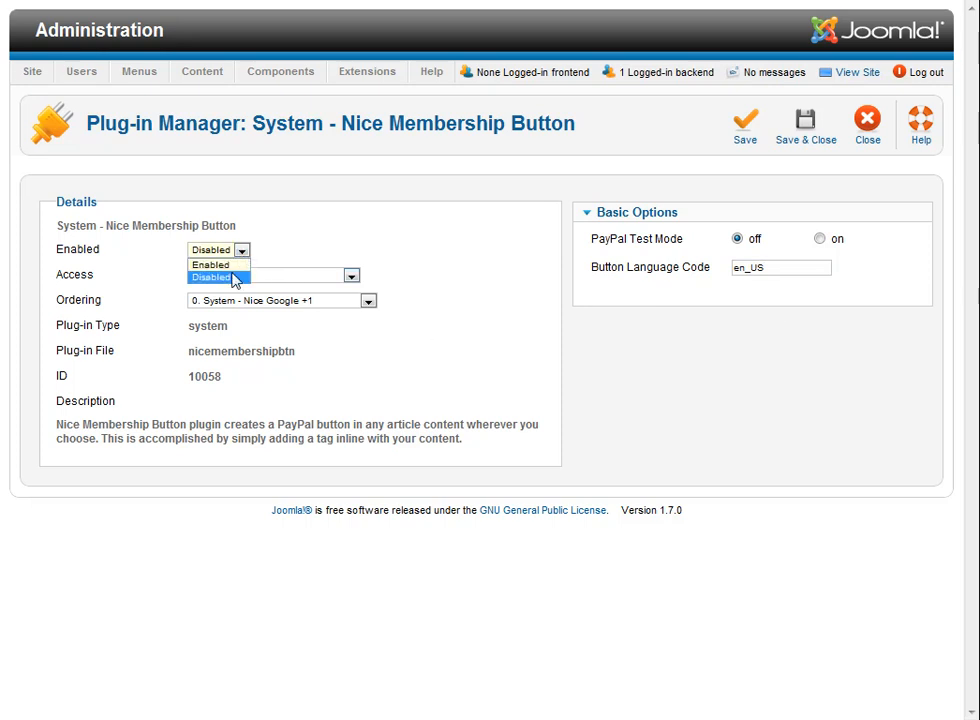
pyautogui.click(226, 263)
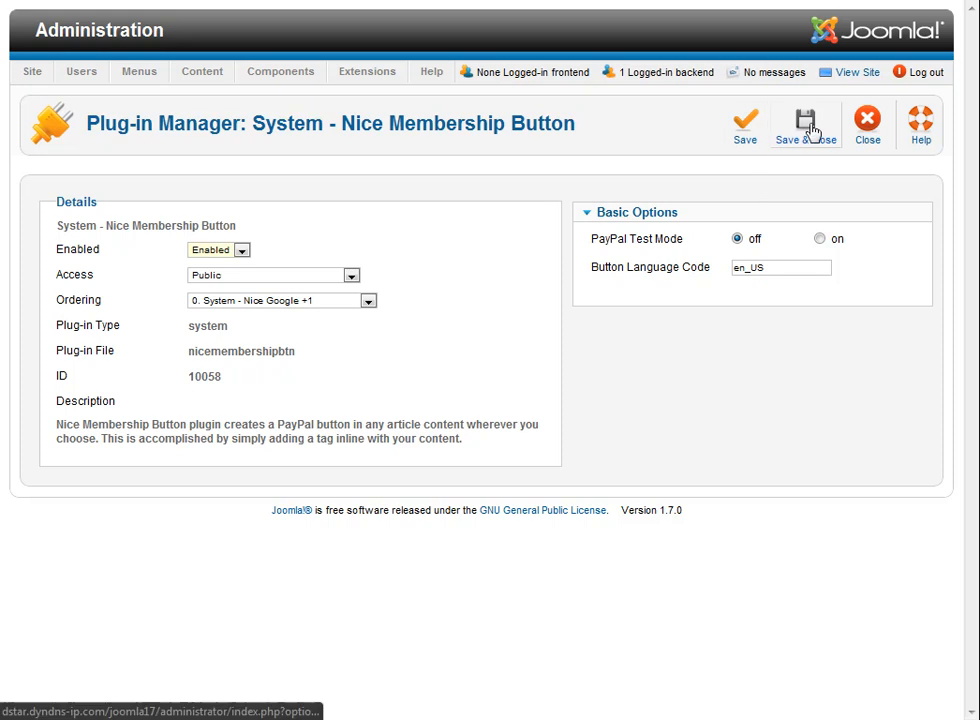
pyautogui.click(810, 130)
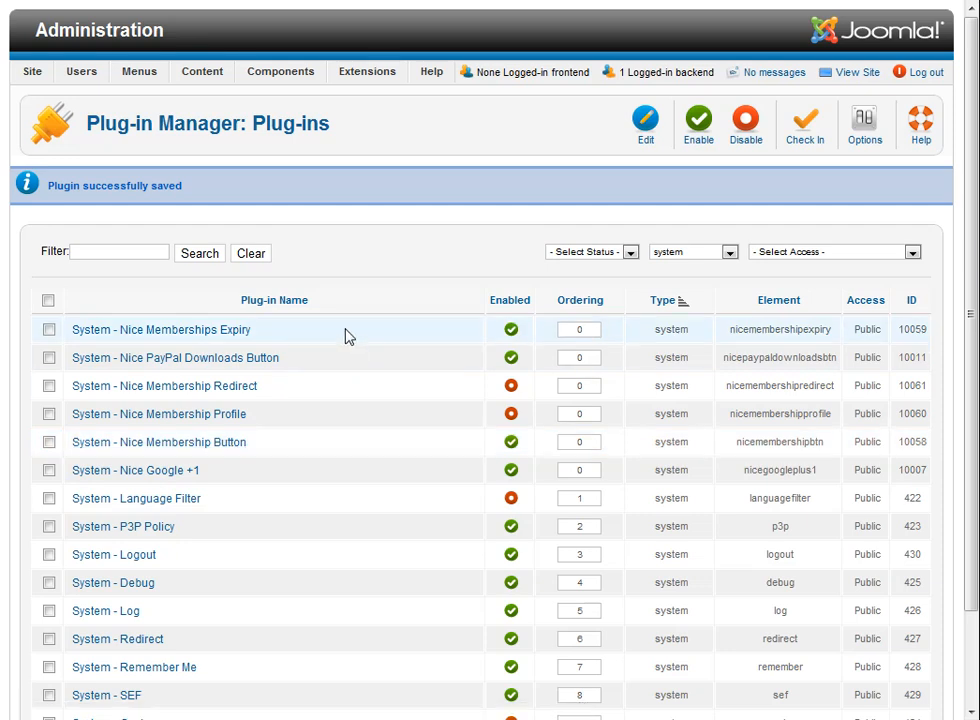
# Step: Open the Nice Memberships component's settings and look through the PayPal, membership listing and debug options
pyautogui.moveTo(312, 87)
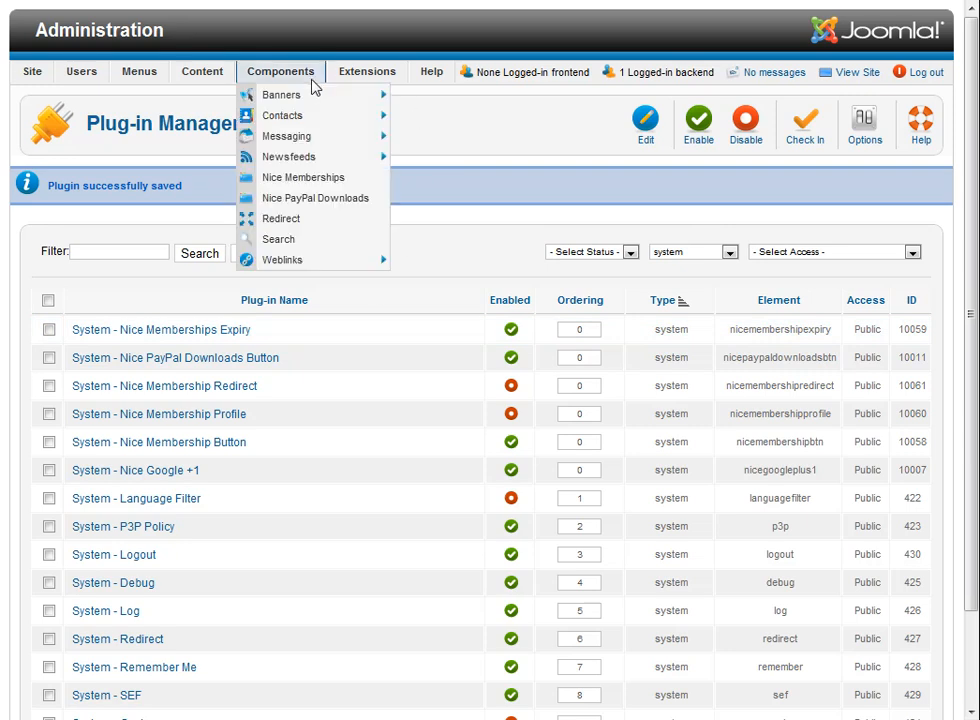
pyautogui.click(312, 180)
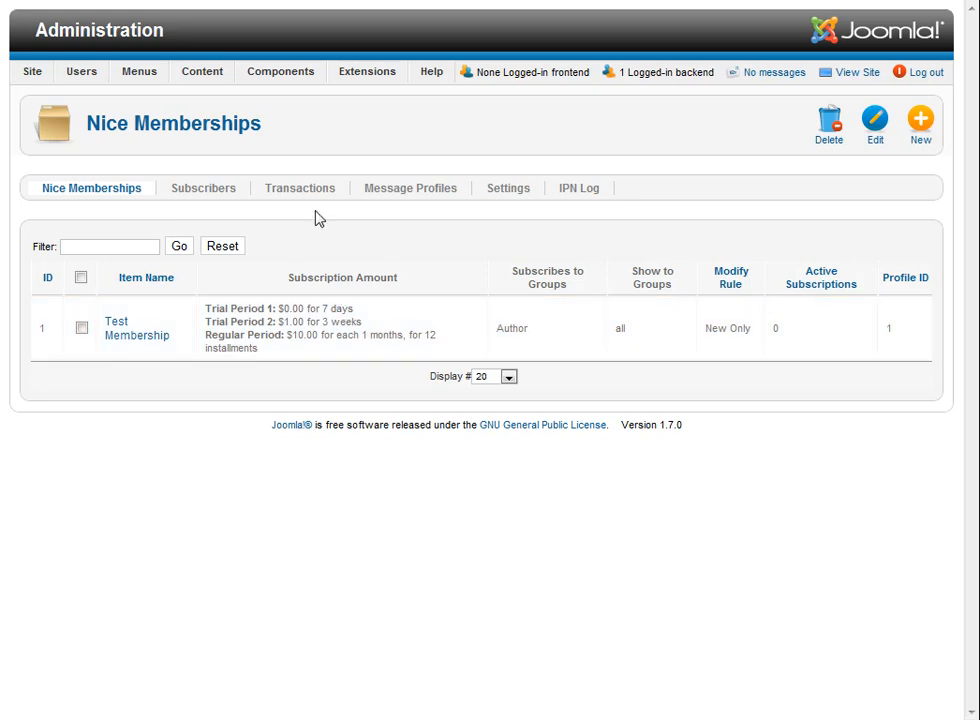
pyautogui.click(499, 200)
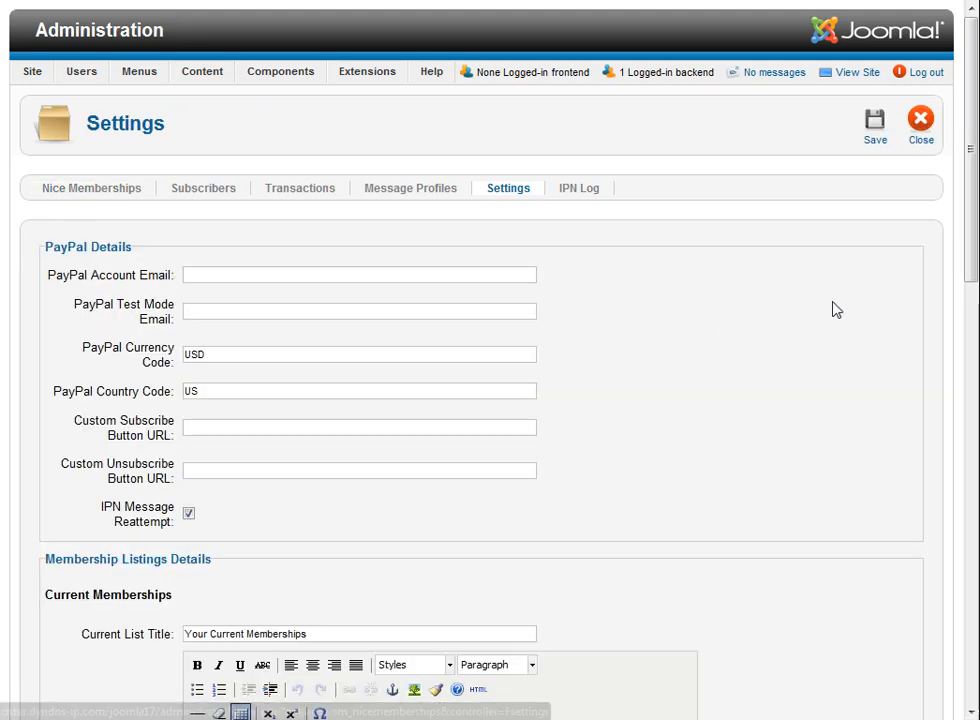
pyautogui.scroll(-10, 836, 310)
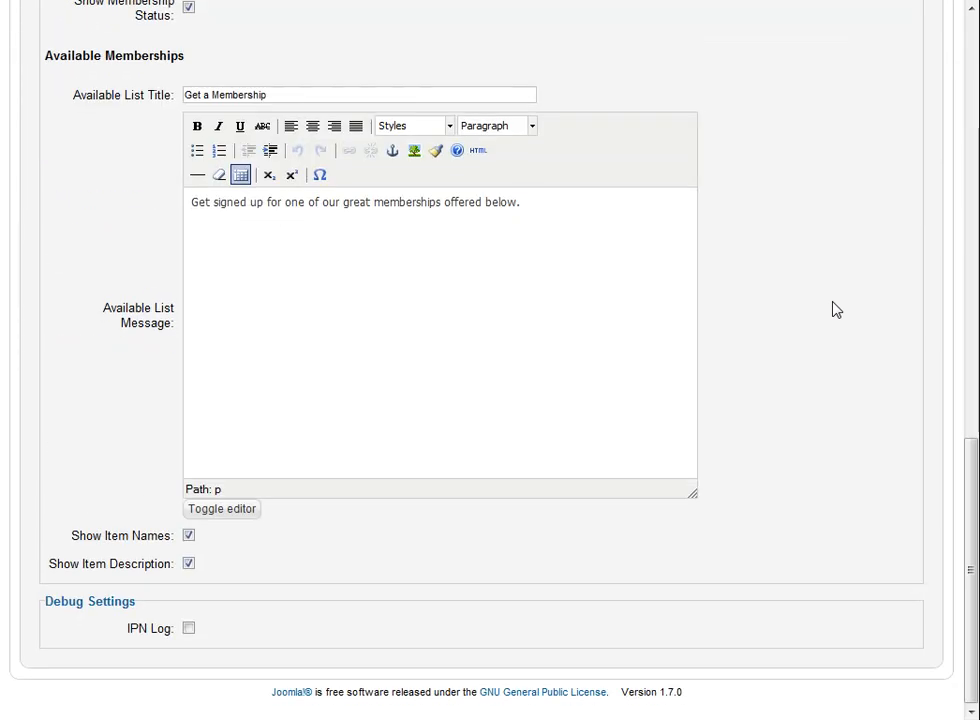
pyautogui.scroll(10, 836, 310)
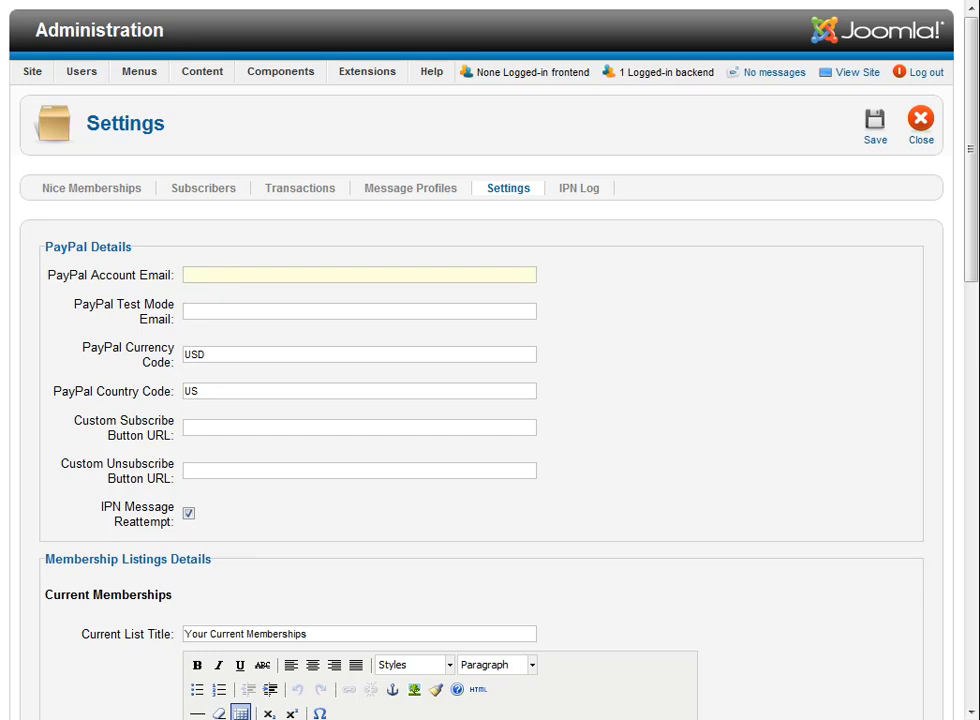
# Step: Enter the seller's PayPal account email in the settings, save them and return to the memberships list
pyautogui.rightClick(202, 274)
pyautogui.click(252, 375)
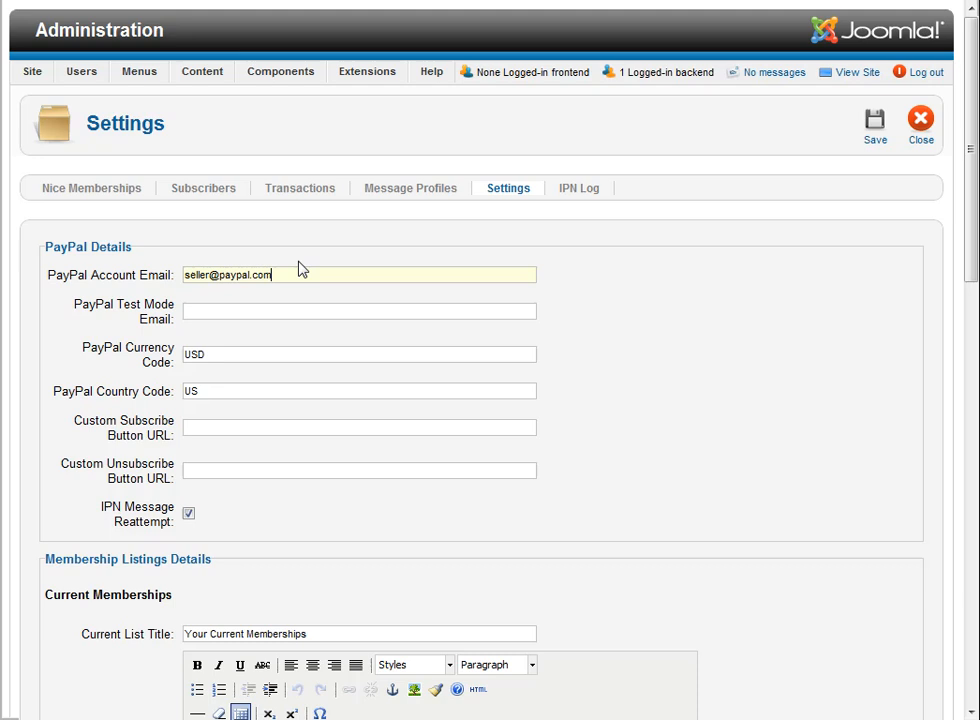
pyautogui.click(877, 145)
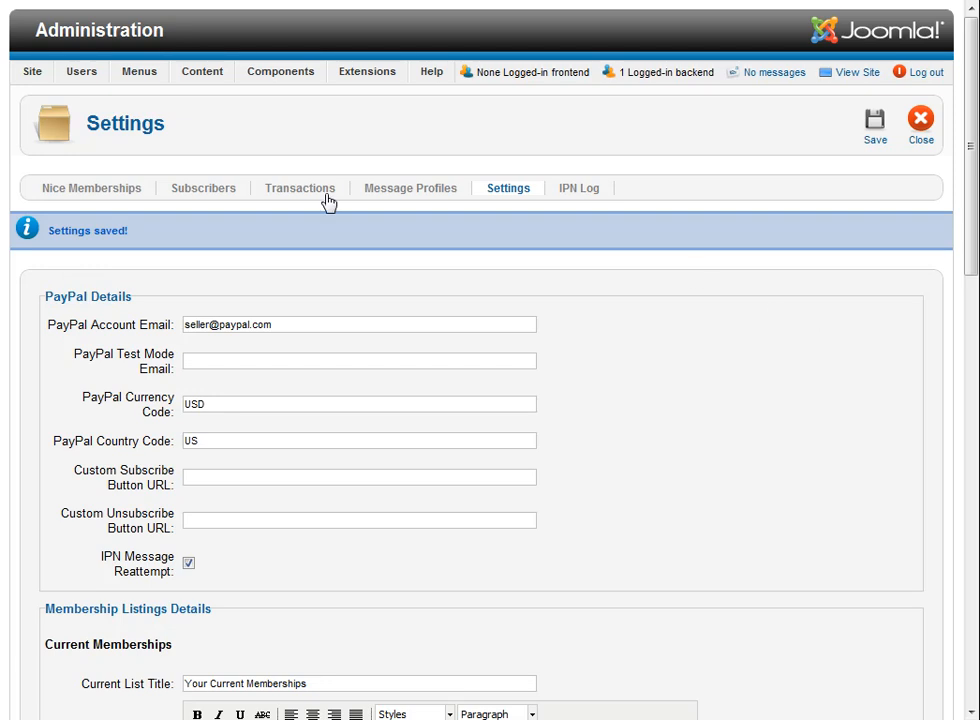
pyautogui.click(104, 190)
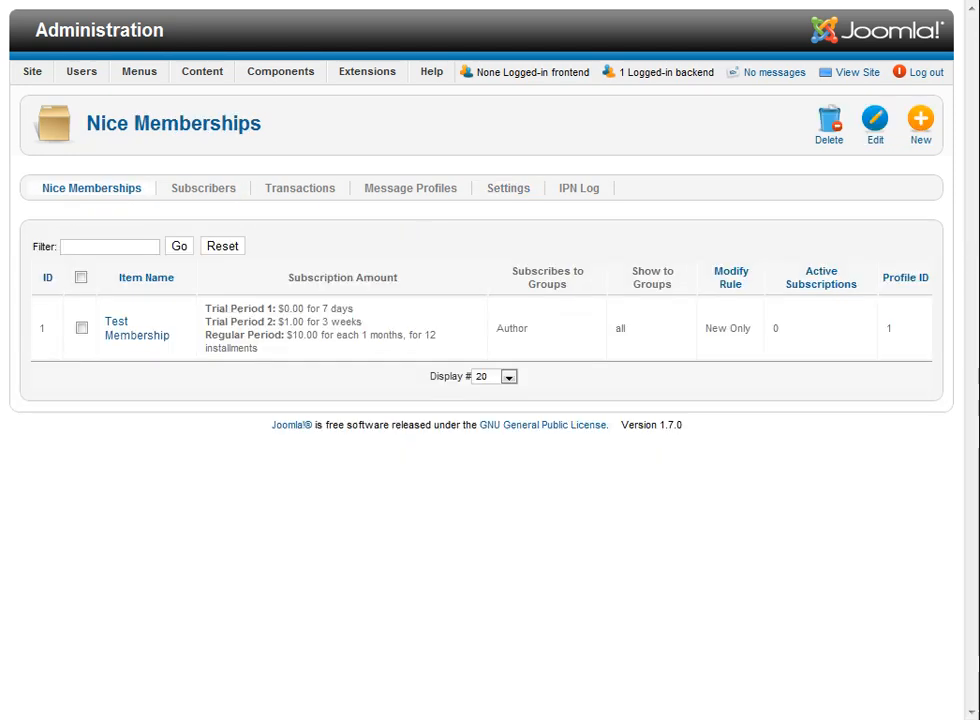